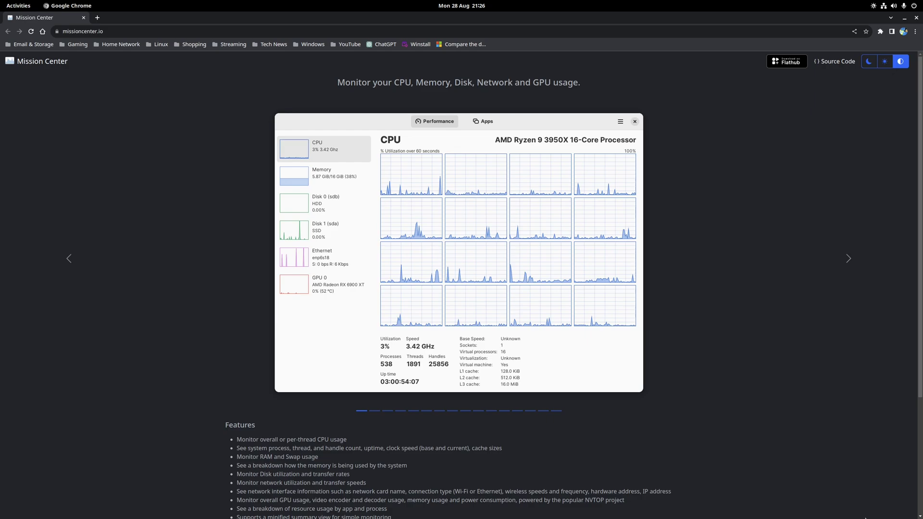
Scroll down the missioncenter.io page toward the Download on Flathub badge
scroll(729, 371, "down", 3)
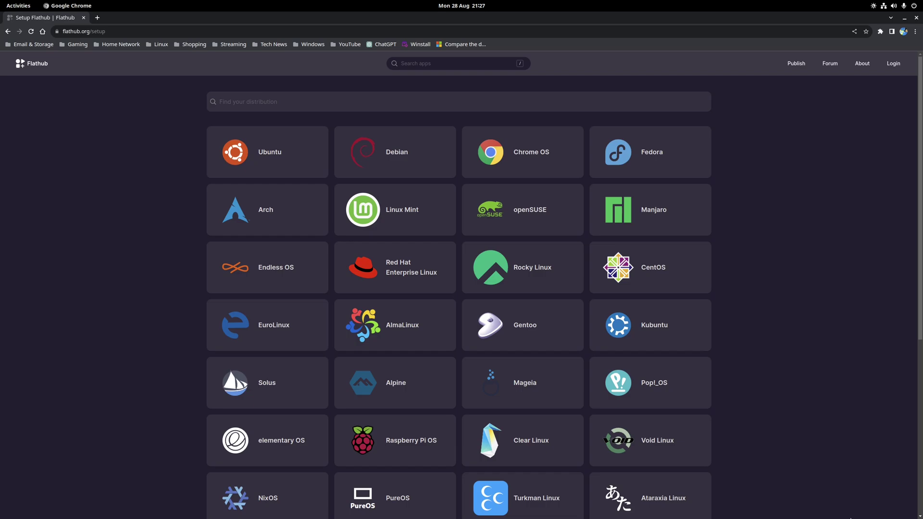
Scroll the distribution list and open the EndeavourOS guide with its pacman Flatpak commands
scroll(806, 395, "down", 5)
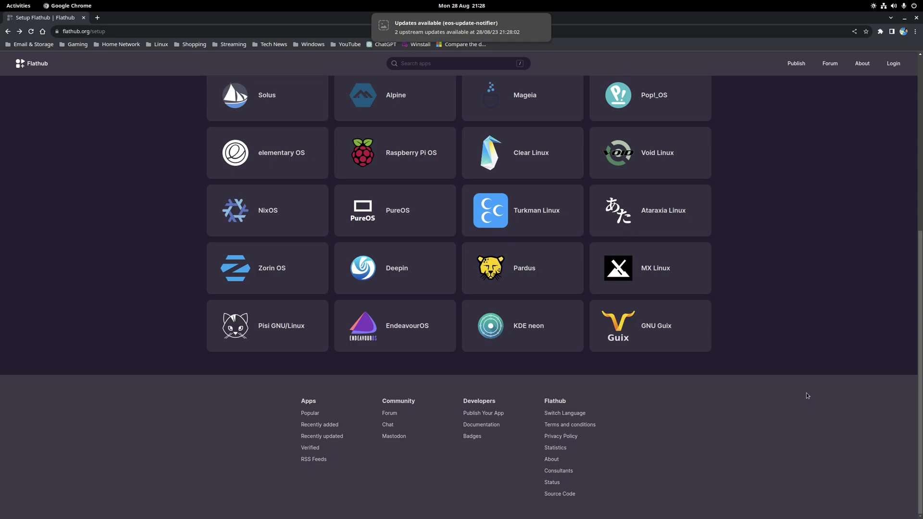
left_click(364, 333)
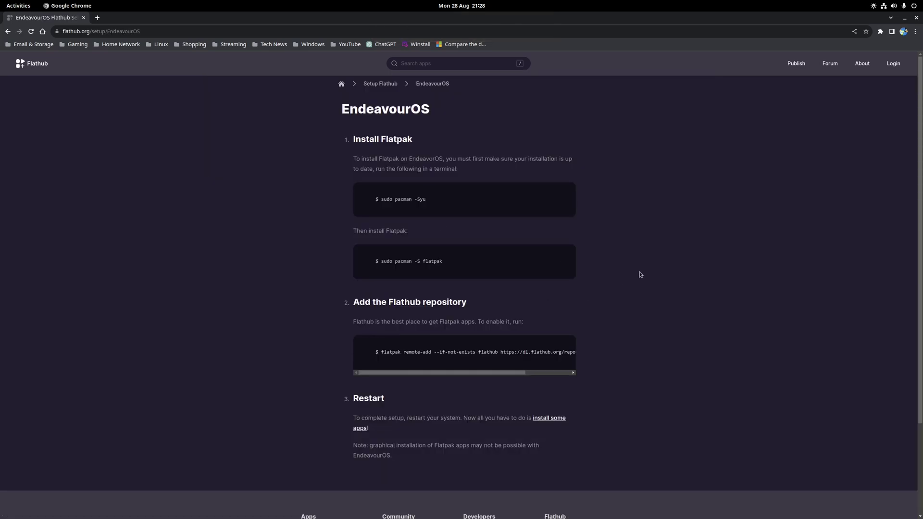
Back on Mission Center's Flathub page, start Install and view, then dismiss, the manual flatpak commands
key("alt+Left")
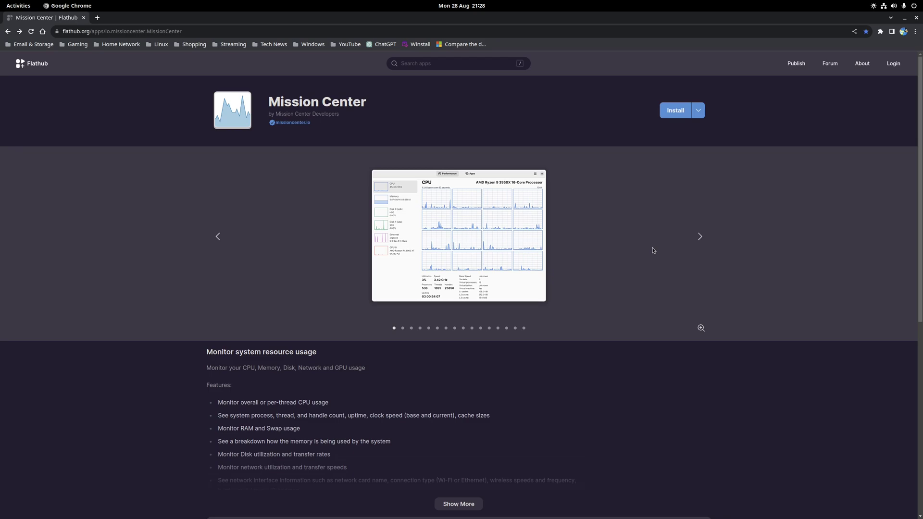
left_click(675, 112)
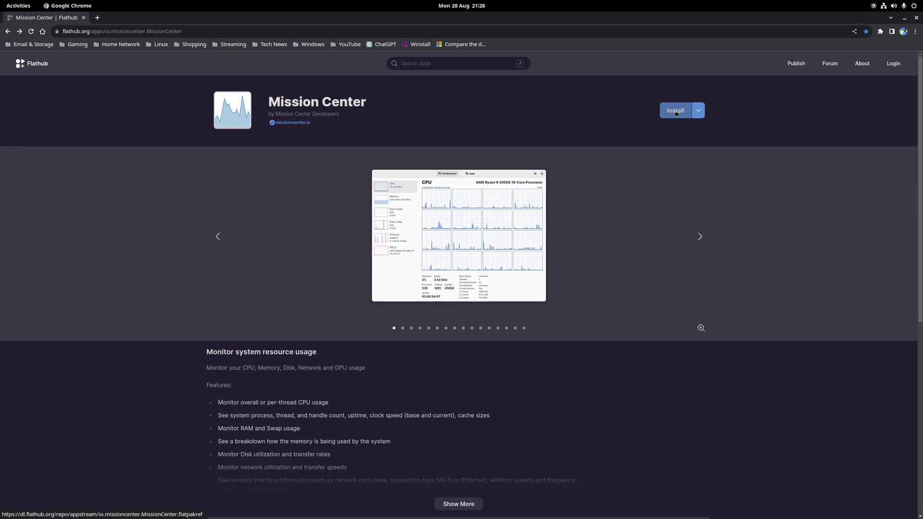
left_click(698, 110)
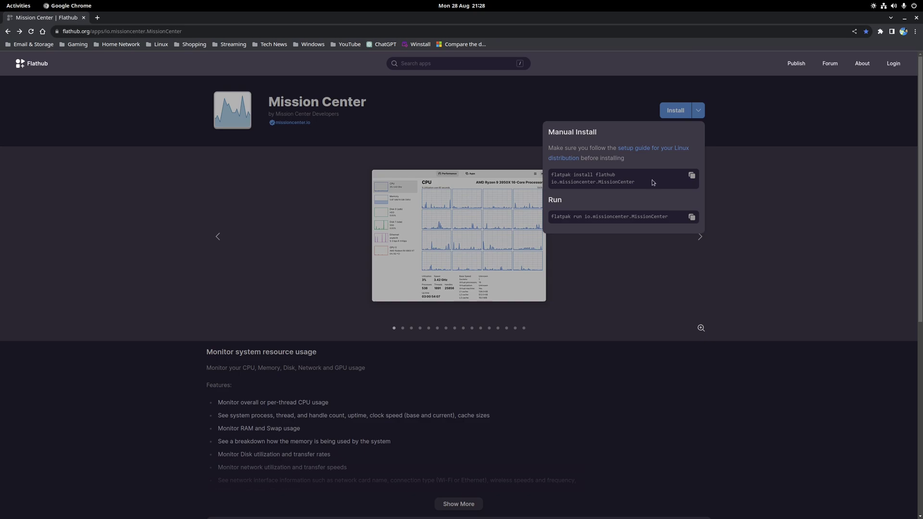
left_click(750, 279)
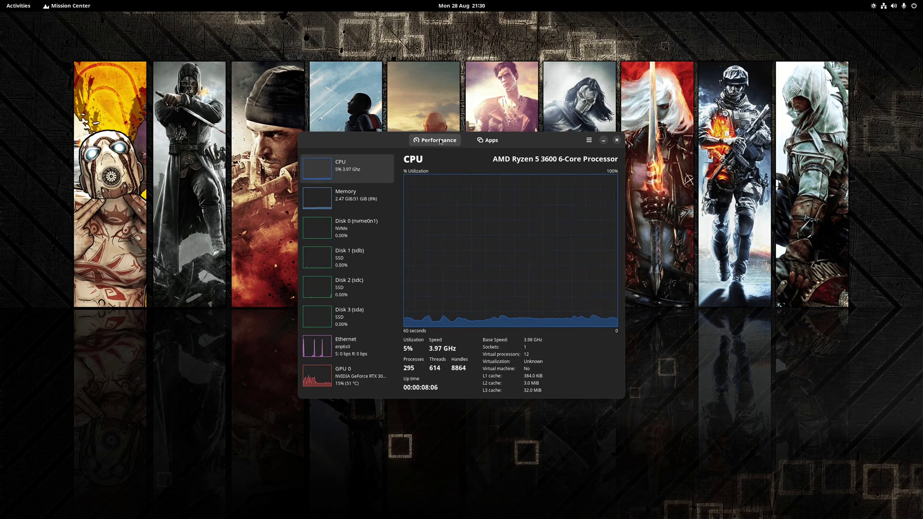
Glance at the Apps list, then view Memory, Disk 0, Ethernet and GPU 0 before returning to CPU
left_click(481, 140)
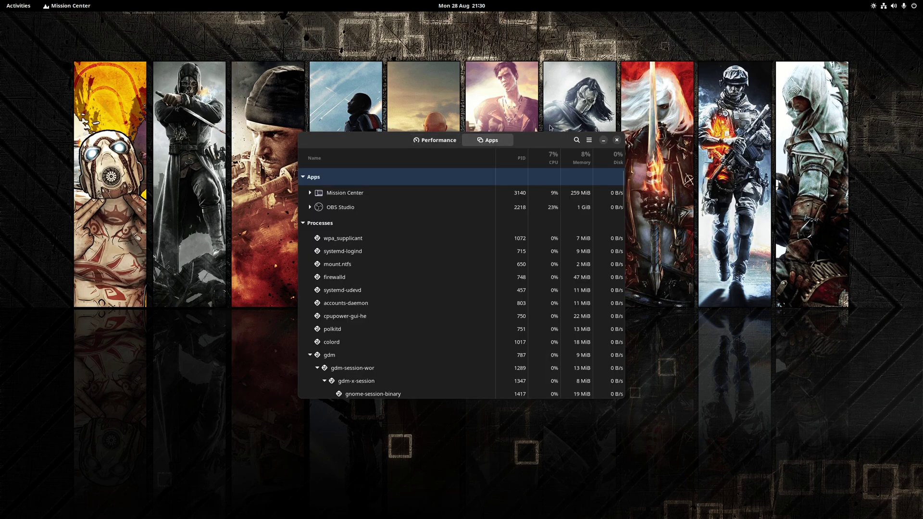
left_click(435, 140)
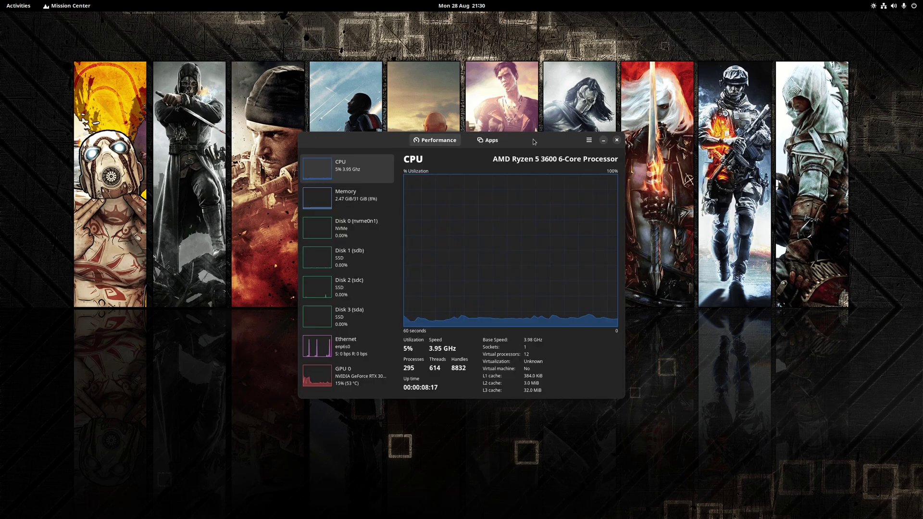
left_click(357, 194)
left_click(359, 230)
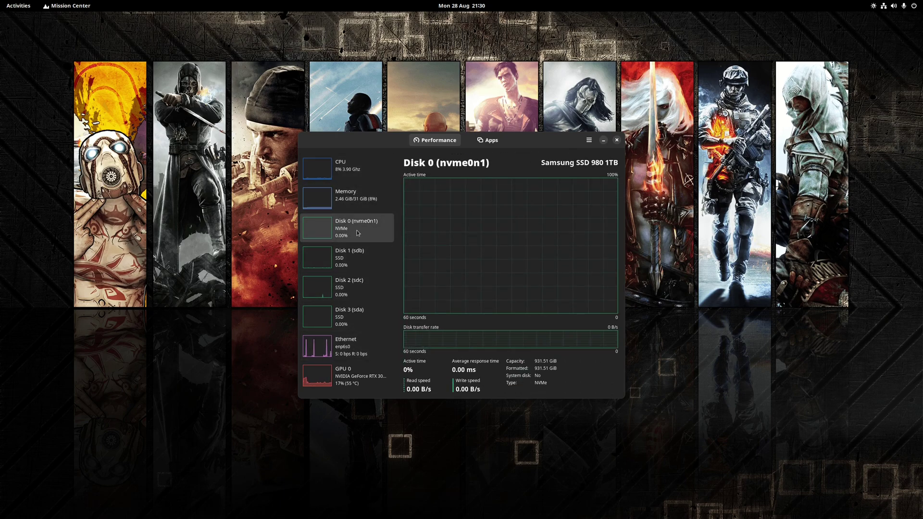
left_click(349, 347)
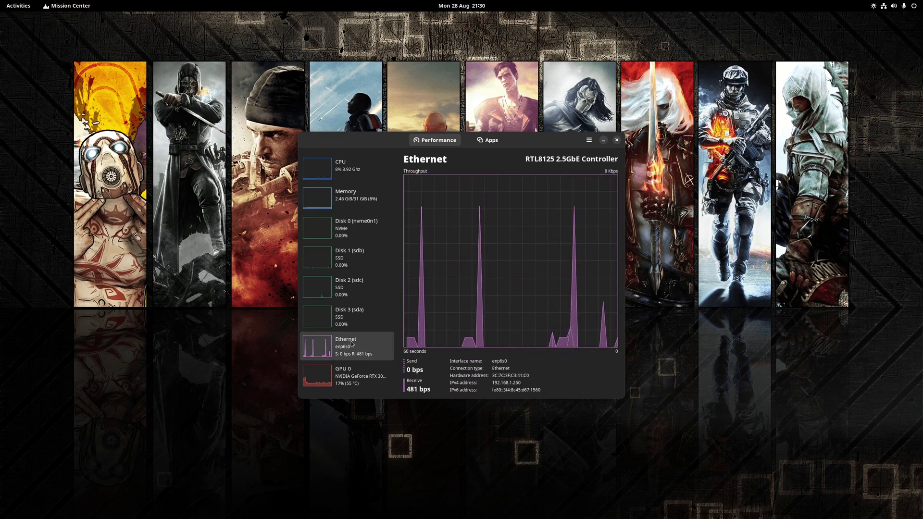
left_click(349, 376)
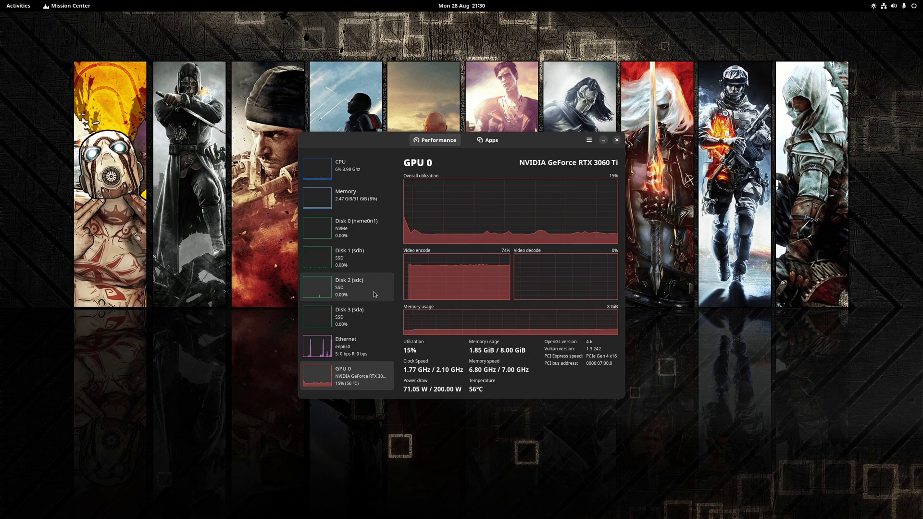
left_click(360, 174)
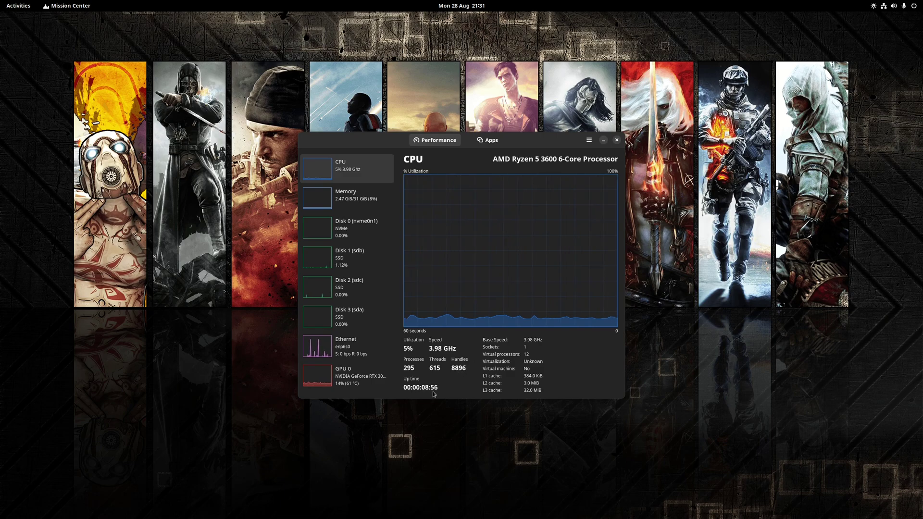
View Memory, Disk 1 (sdb) and Ethernet details, ending on the RTX 3060 Ti GPU 0 graphs
left_click(355, 197)
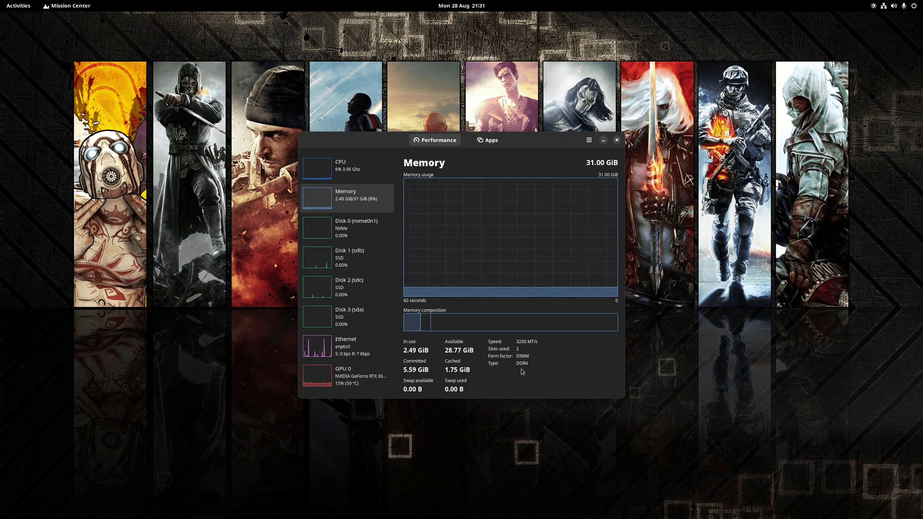
left_click(363, 268)
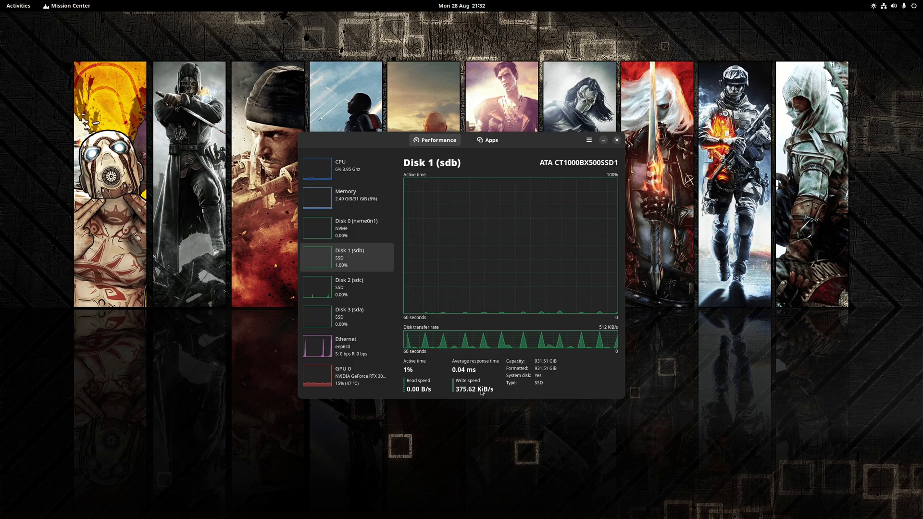
left_click(347, 345)
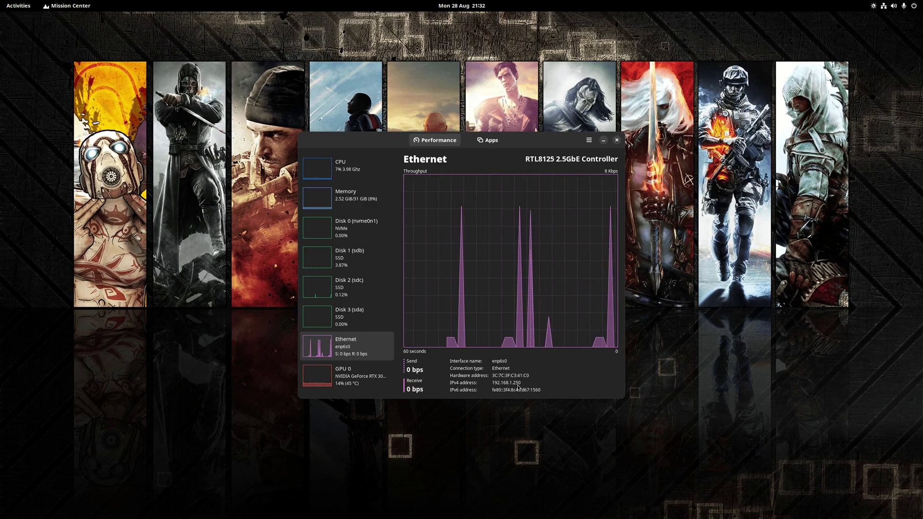
left_click(346, 375)
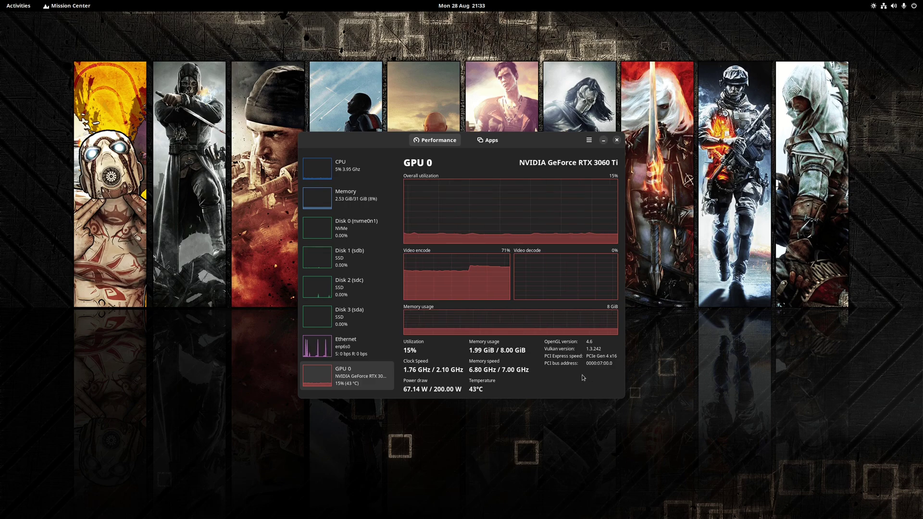
Open the Apps list and scroll through the running apps and processes
left_click(491, 141)
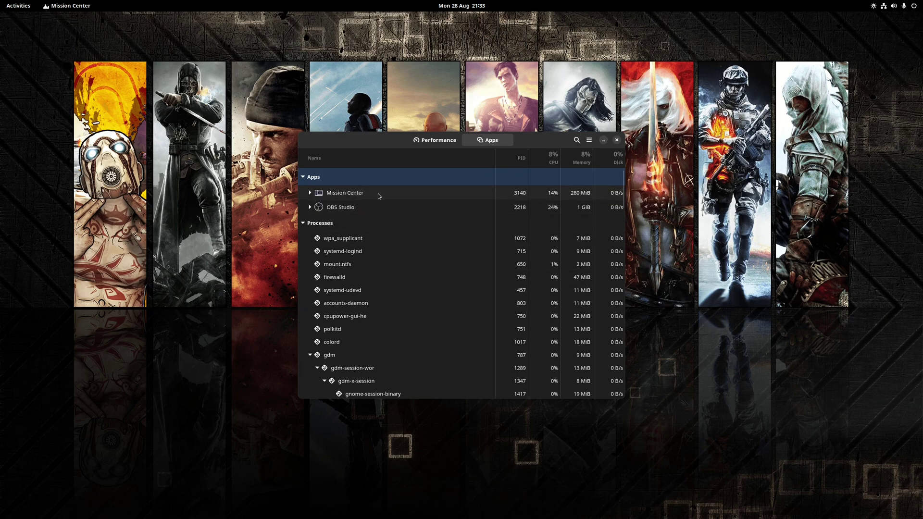
scroll(460, 291, "down", 10)
scroll(461, 294, "down", 1)
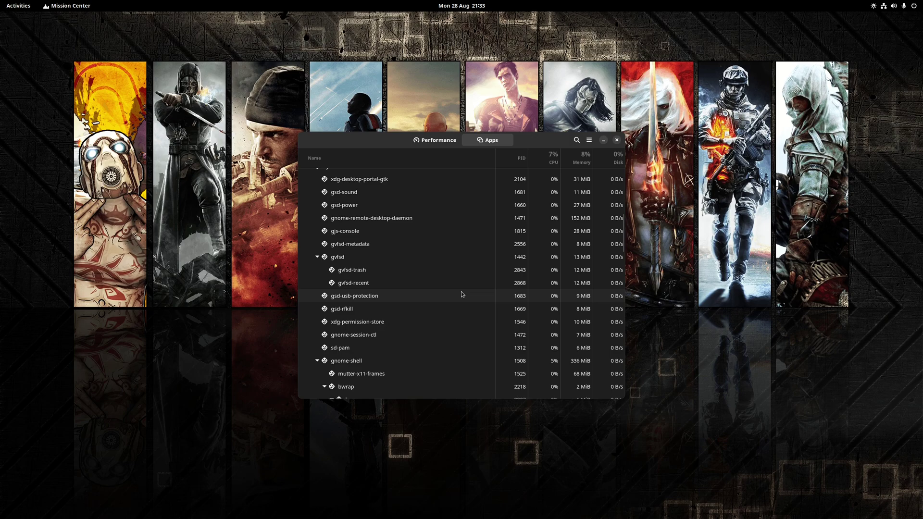
scroll(461, 295, "up", 10)
Sort the process list by PID, CPU, Memory and Disk, finishing sorted by Name
left_click(525, 163)
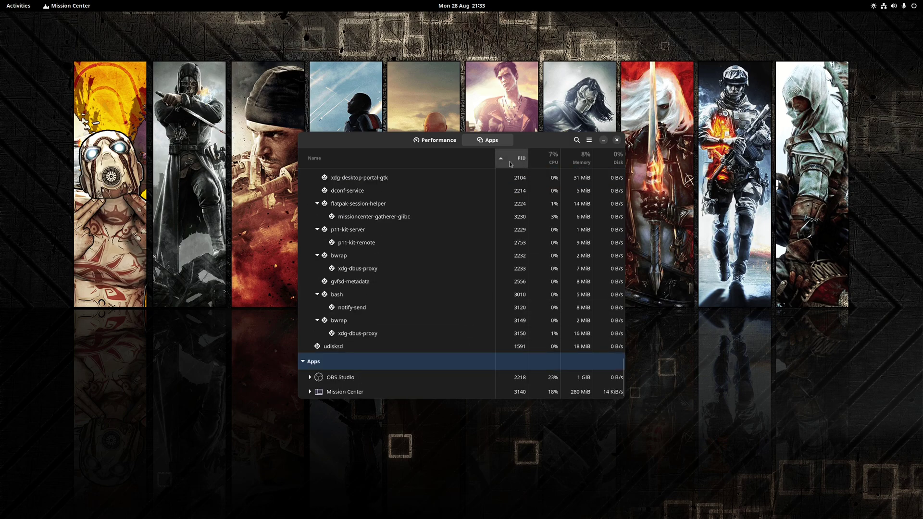
left_click(542, 161)
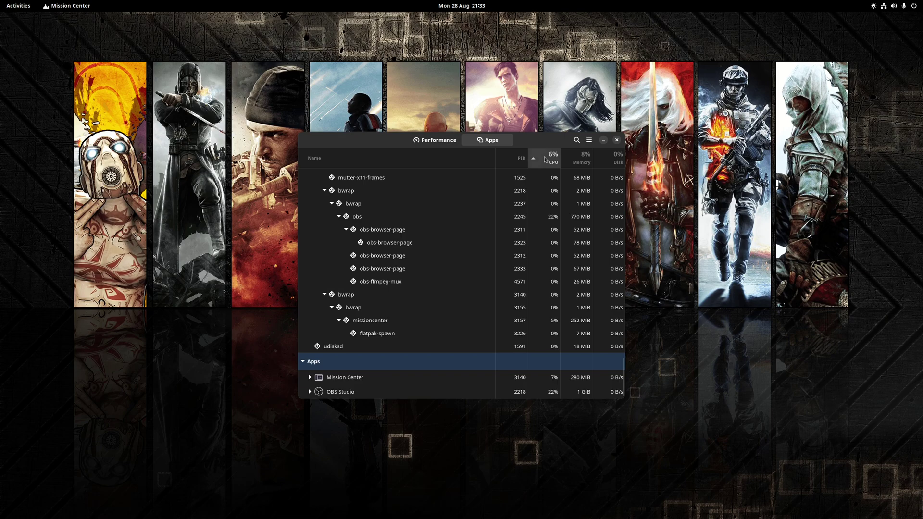
left_click(581, 163)
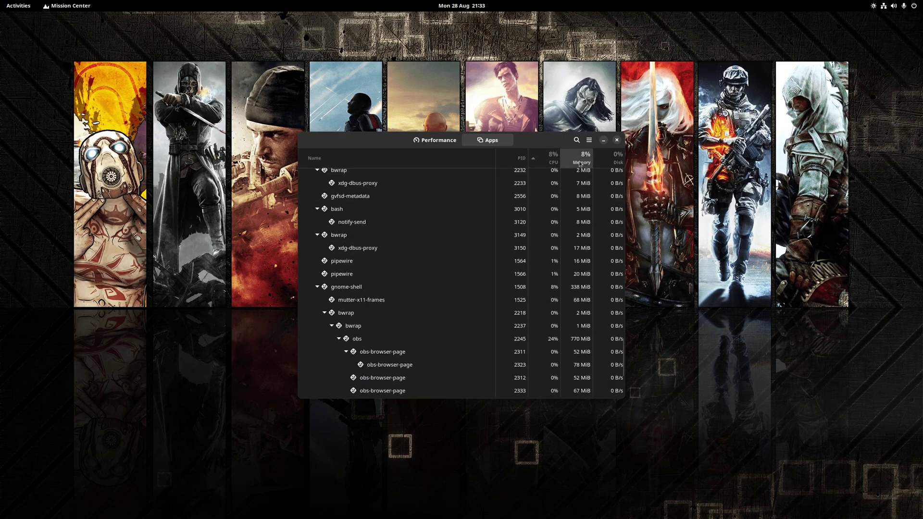
left_click(607, 160)
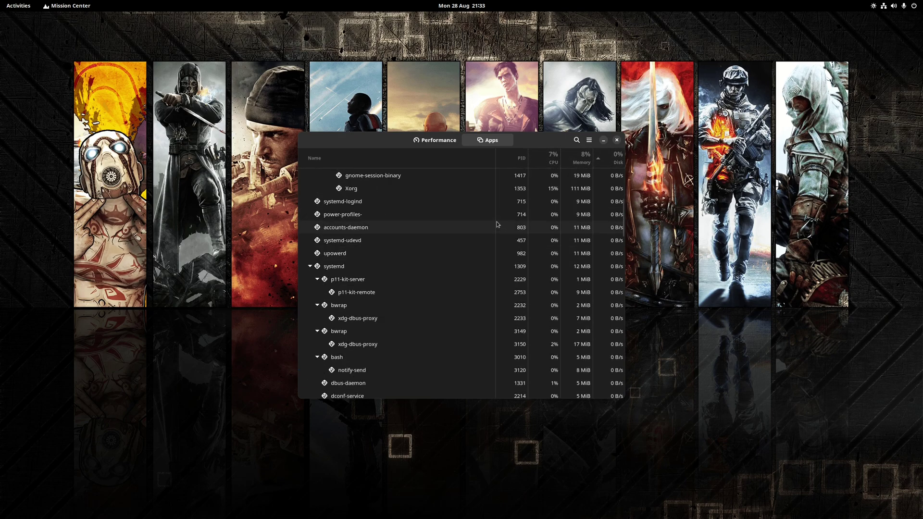
scroll(497, 223, "up", 5)
left_click(403, 158)
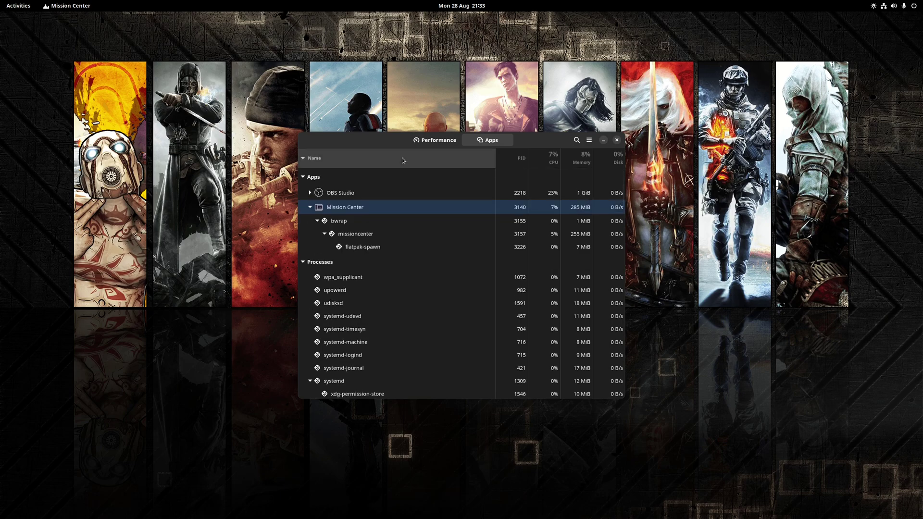
Force stop the Mission Center row in the Apps list via its right-click menu
right_click(352, 209)
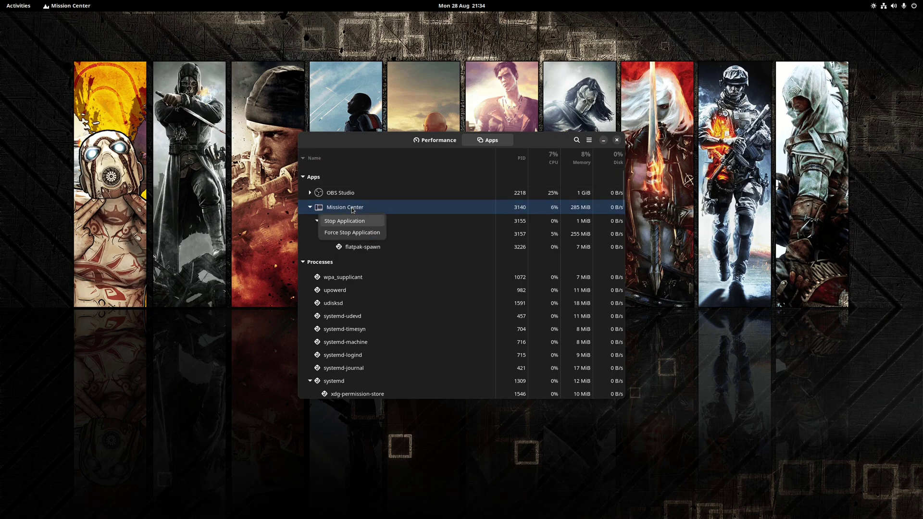
left_click(358, 239)
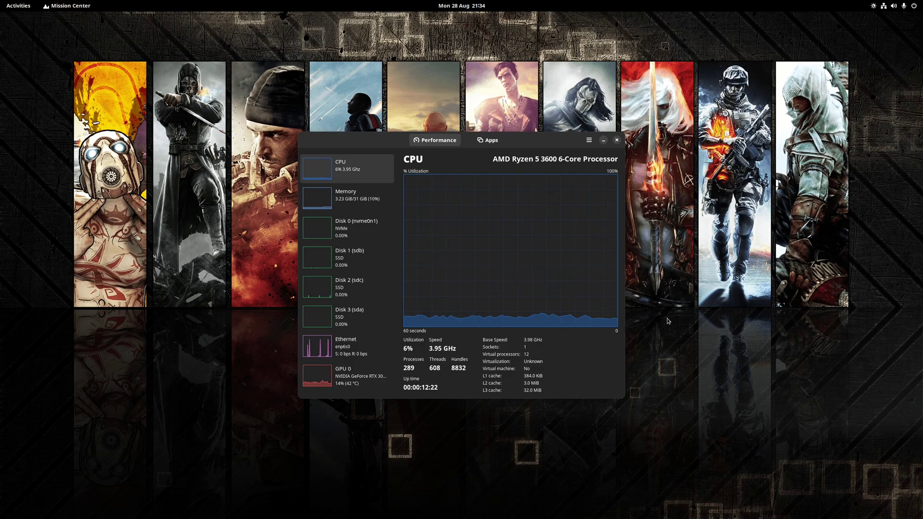
Switch to Chrome showing the Intelligent Gaming YouTube channel home page
key("alt+Tab")
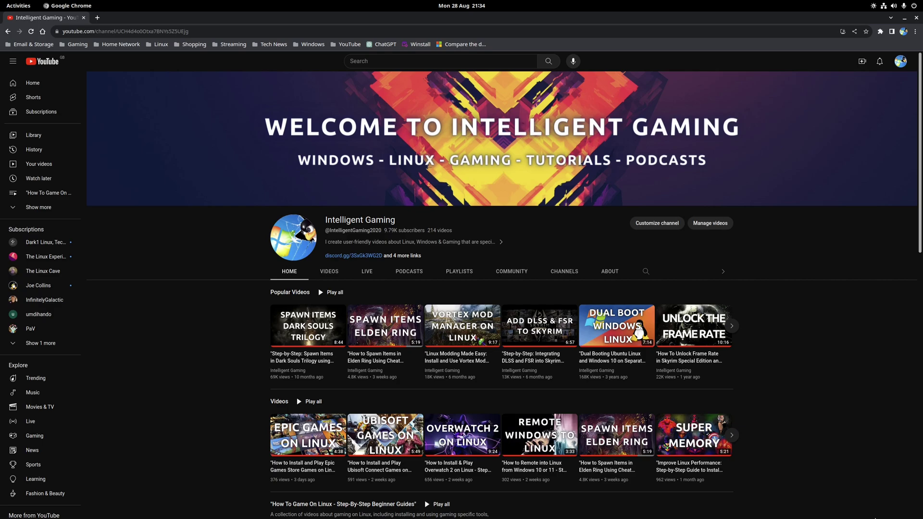